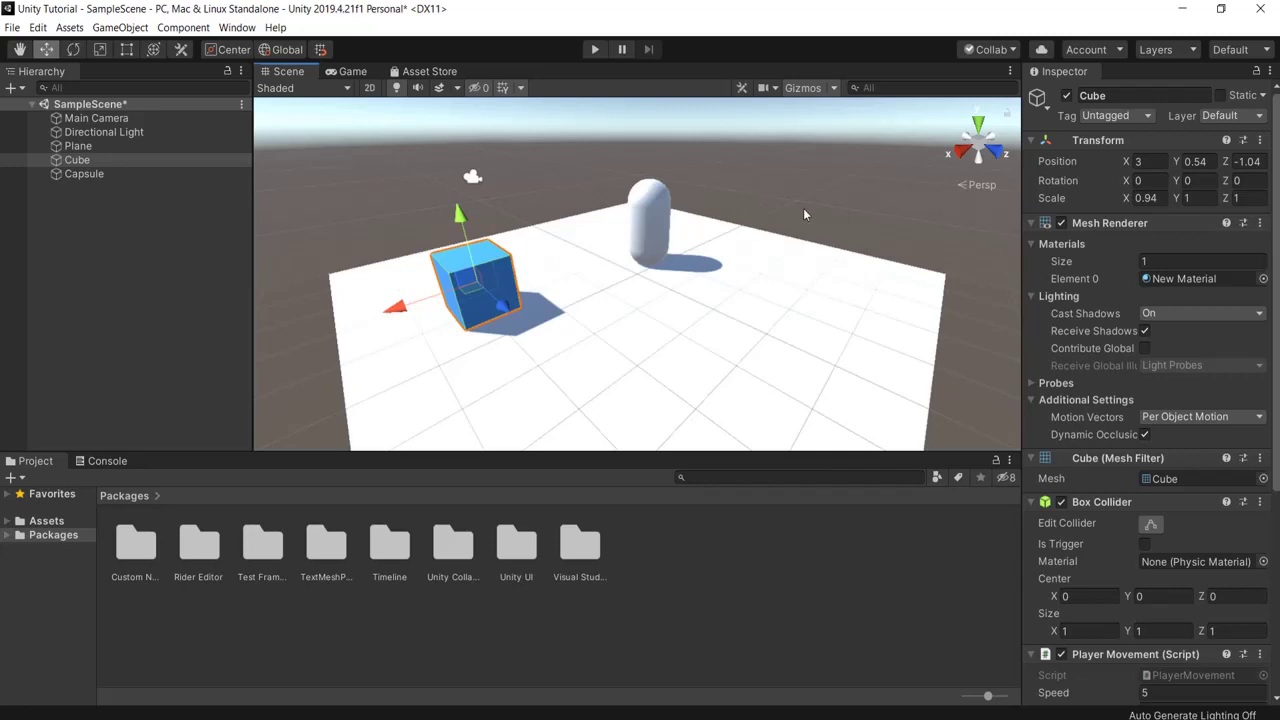
Close the Asset Store tab, then glance at the Game Add Tab submenu and Window menu
right_click(420, 75)
click(455, 118)
right_click(358, 72)
mouse_move(413, 158)
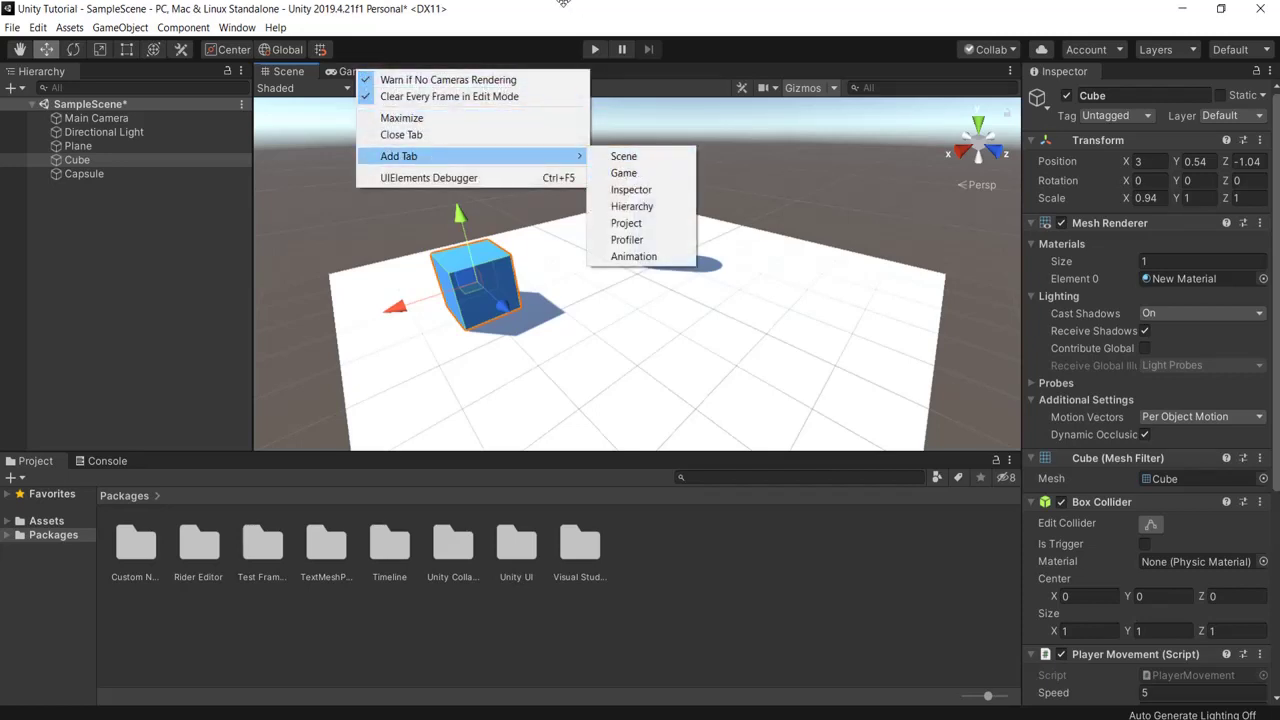
click(550, 4)
click(248, 28)
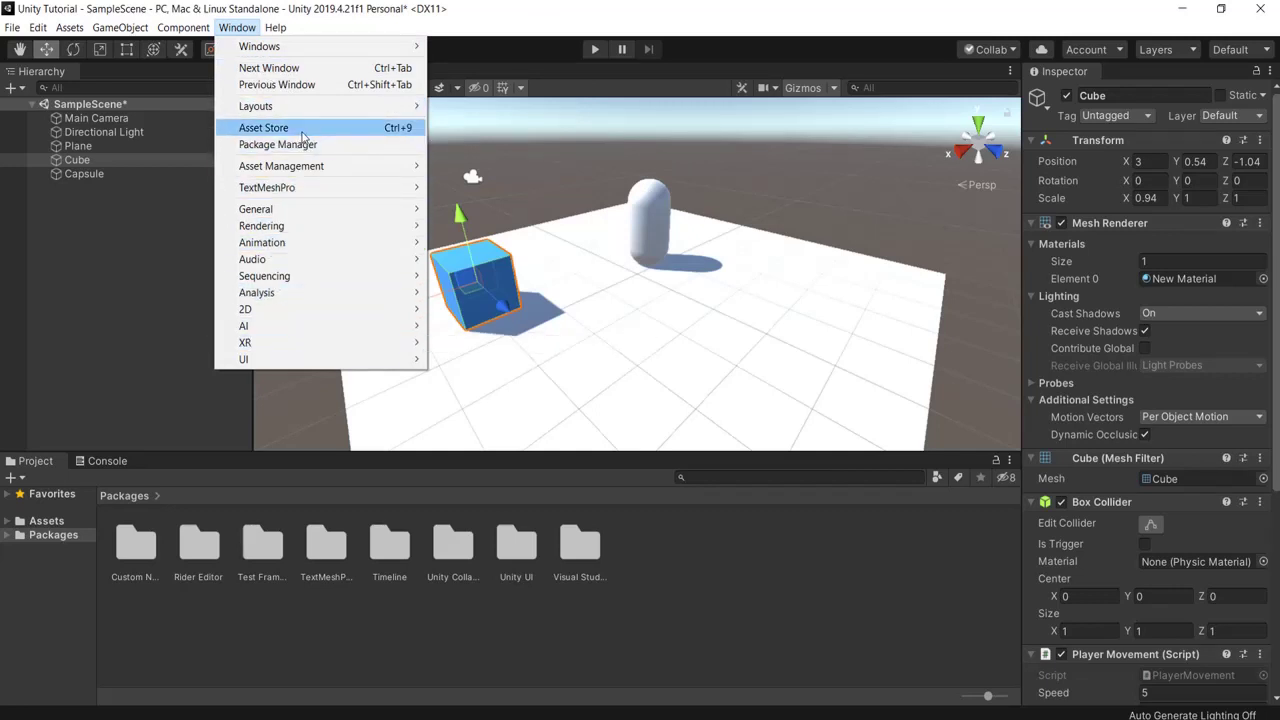
click(494, 67)
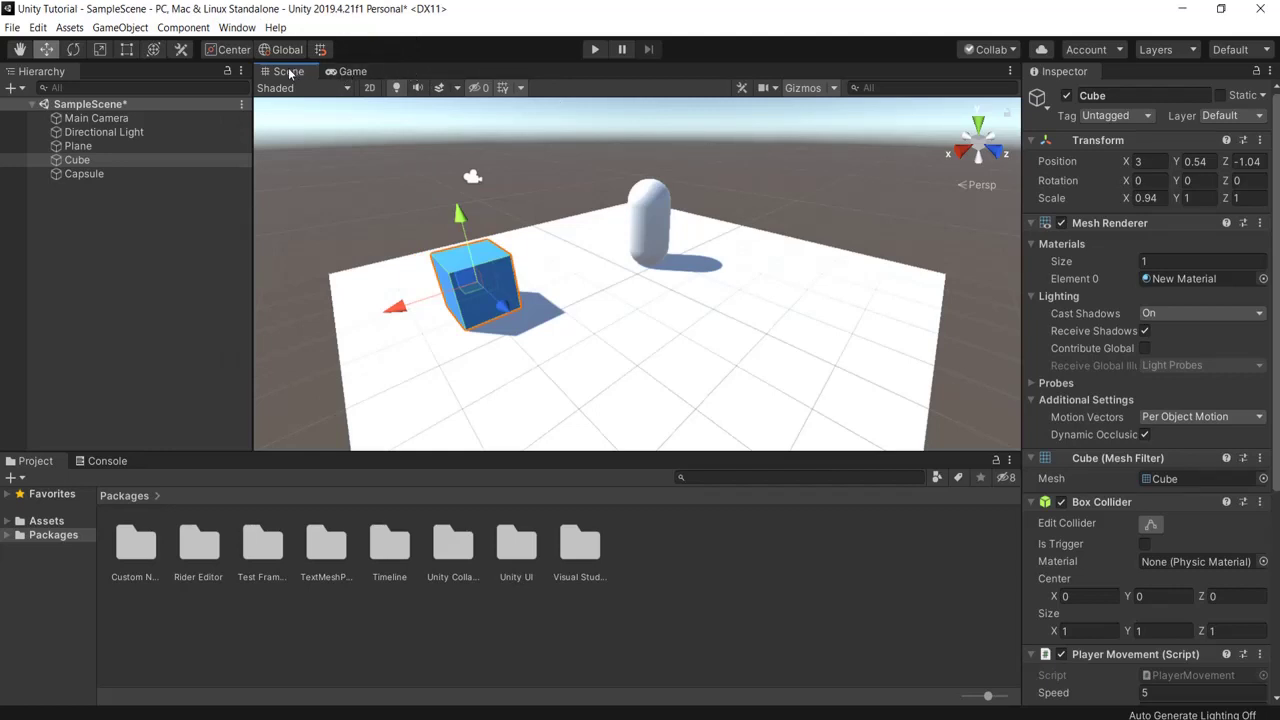
Move the Game view into the right column, docked above the Inspector
click(340, 72)
drag(339, 72, 1138, 80)
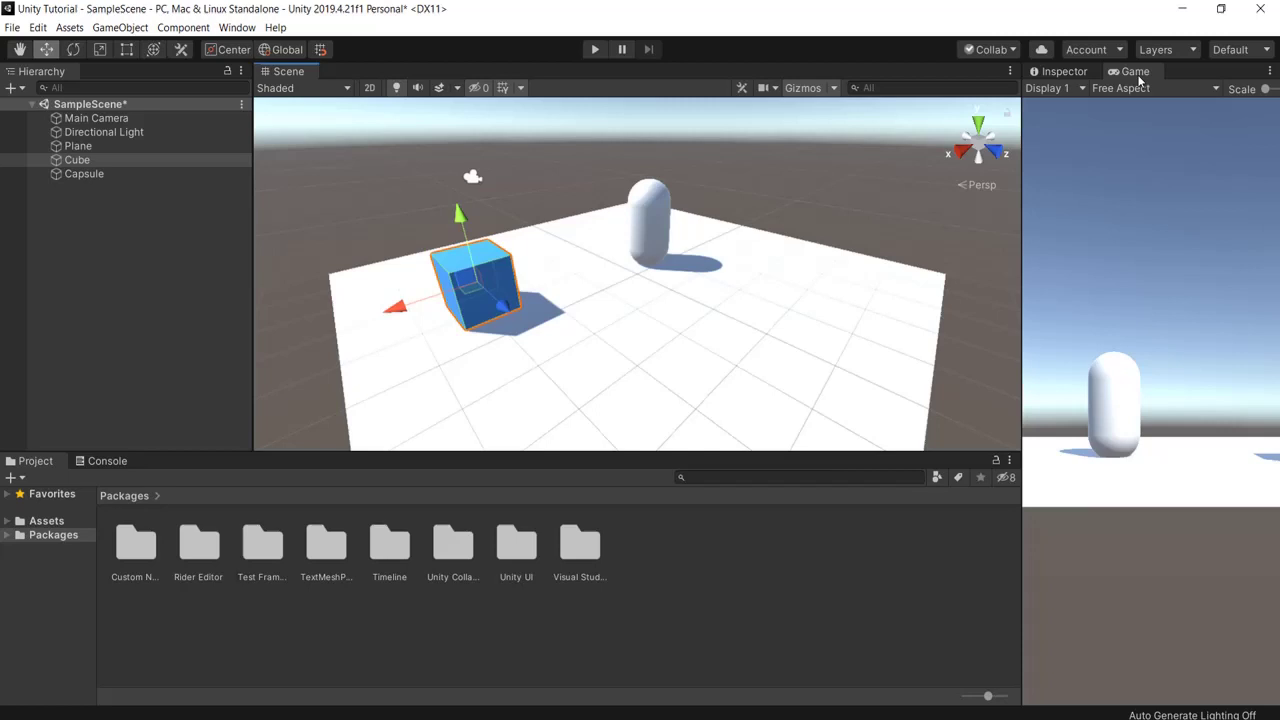
click(1064, 72)
click(1130, 72)
drag(1130, 72, 1091, 105)
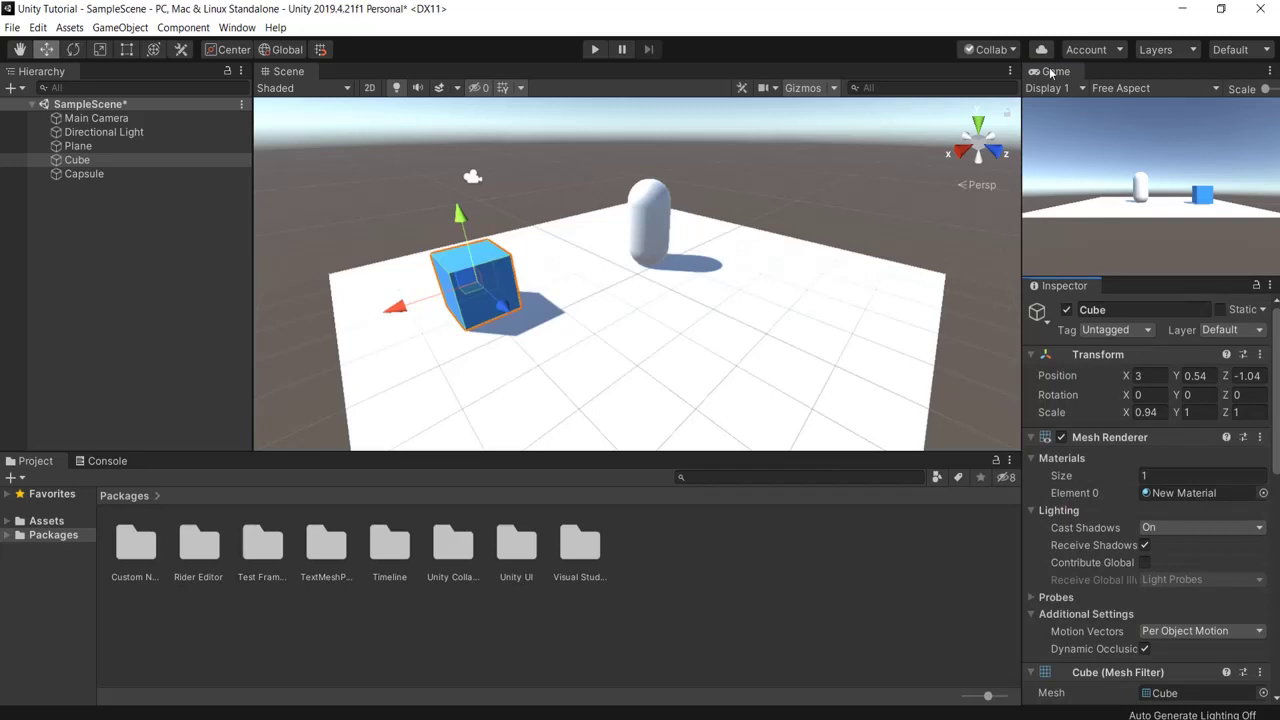
Dock the Project panel beside Game and drag the splitter down to enlarge it
click(1071, 285)
drag(35, 461, 1116, 80)
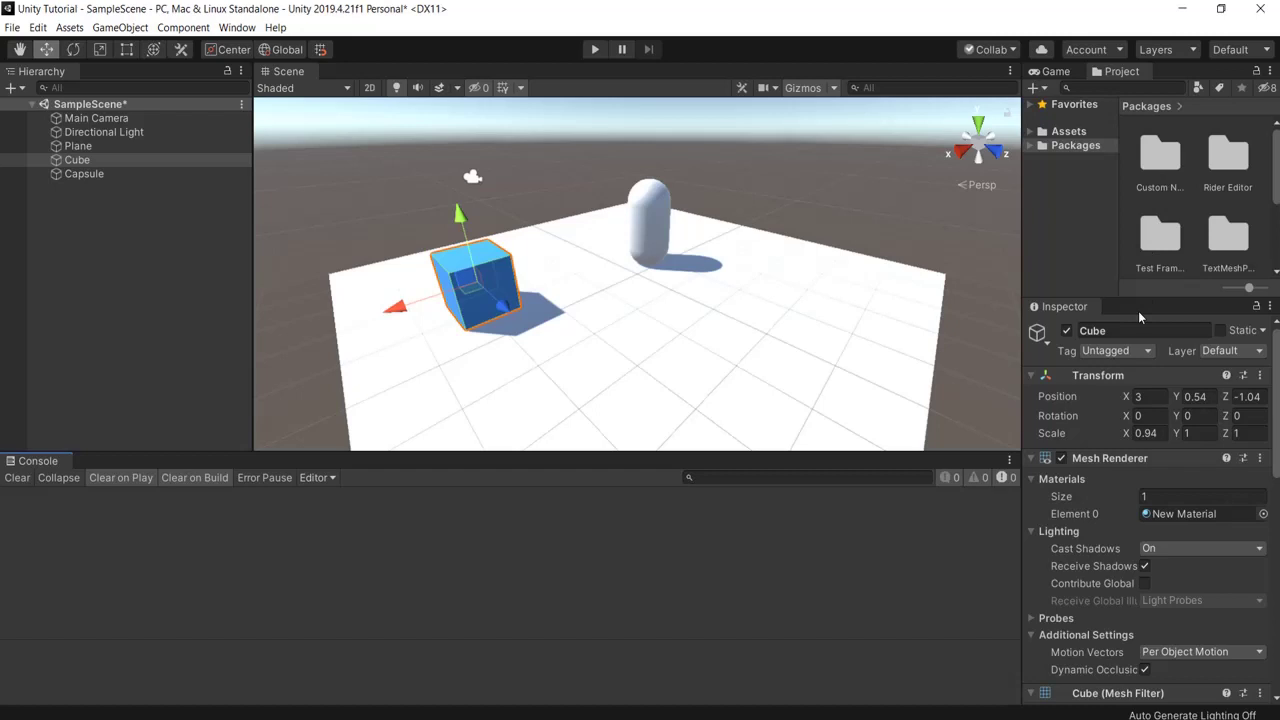
drag(1140, 298, 1140, 460)
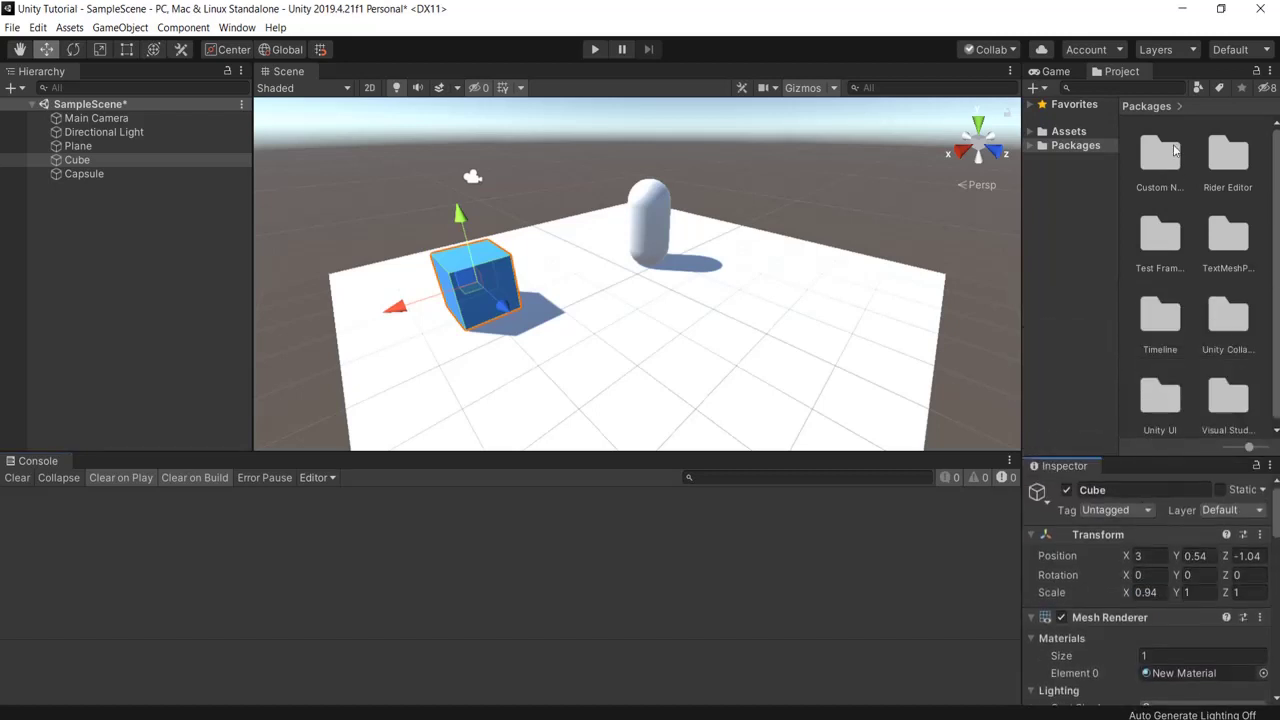
Switch the Project panel to One Column Layout
click(1270, 73)
click(1226, 88)
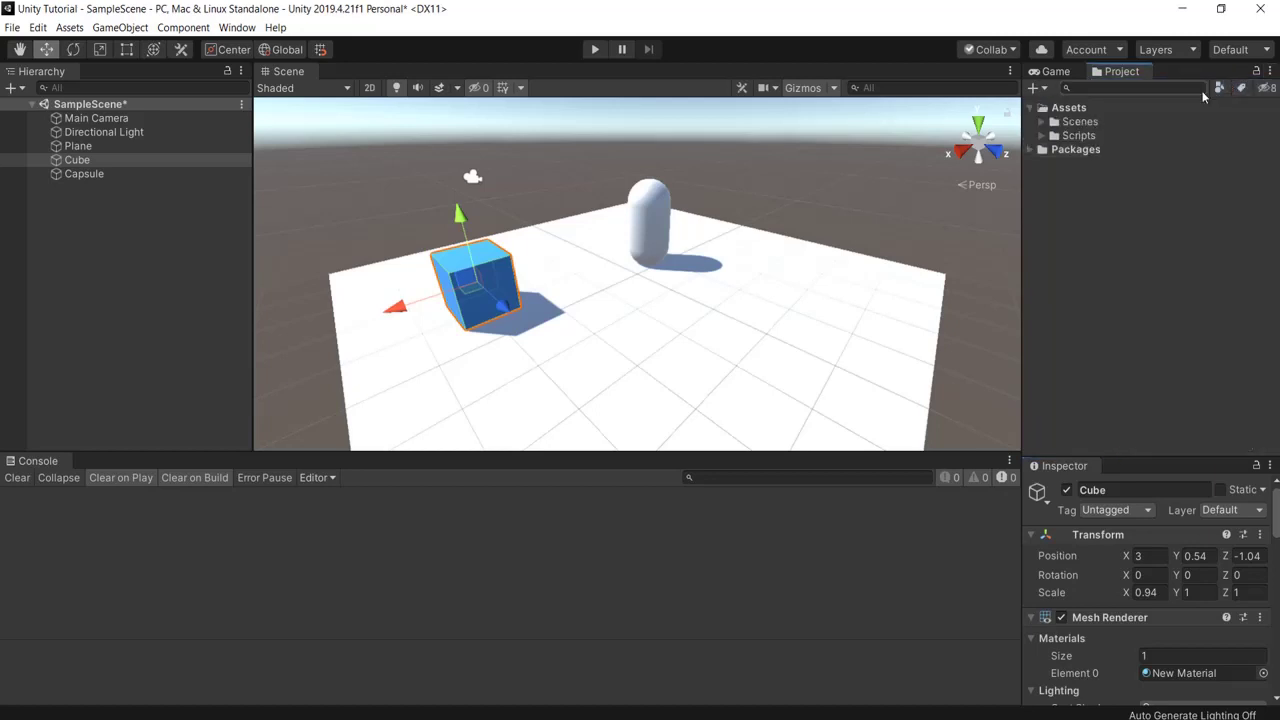
click(1052, 71)
click(1110, 72)
Dock the Console beside the Scene tab and narrow the Hierarchy to widen the Scene view
drag(30, 461, 343, 77)
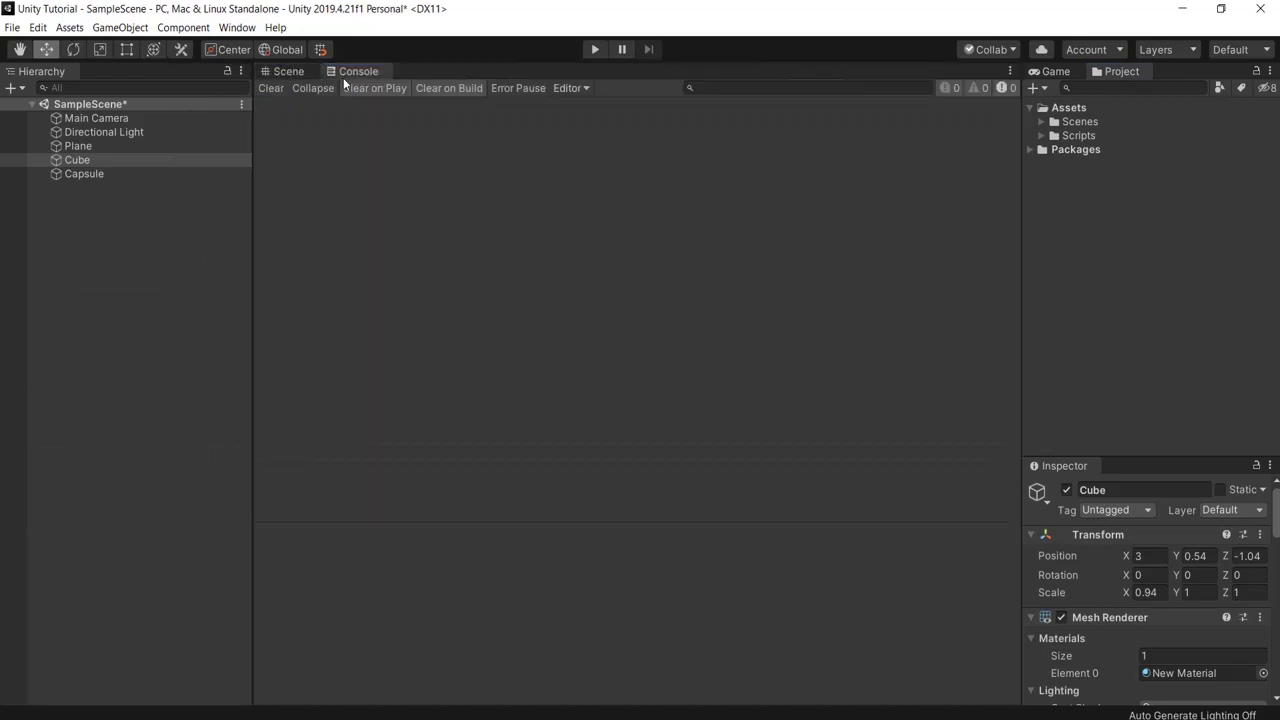
click(289, 72)
drag(252, 134, 157, 142)
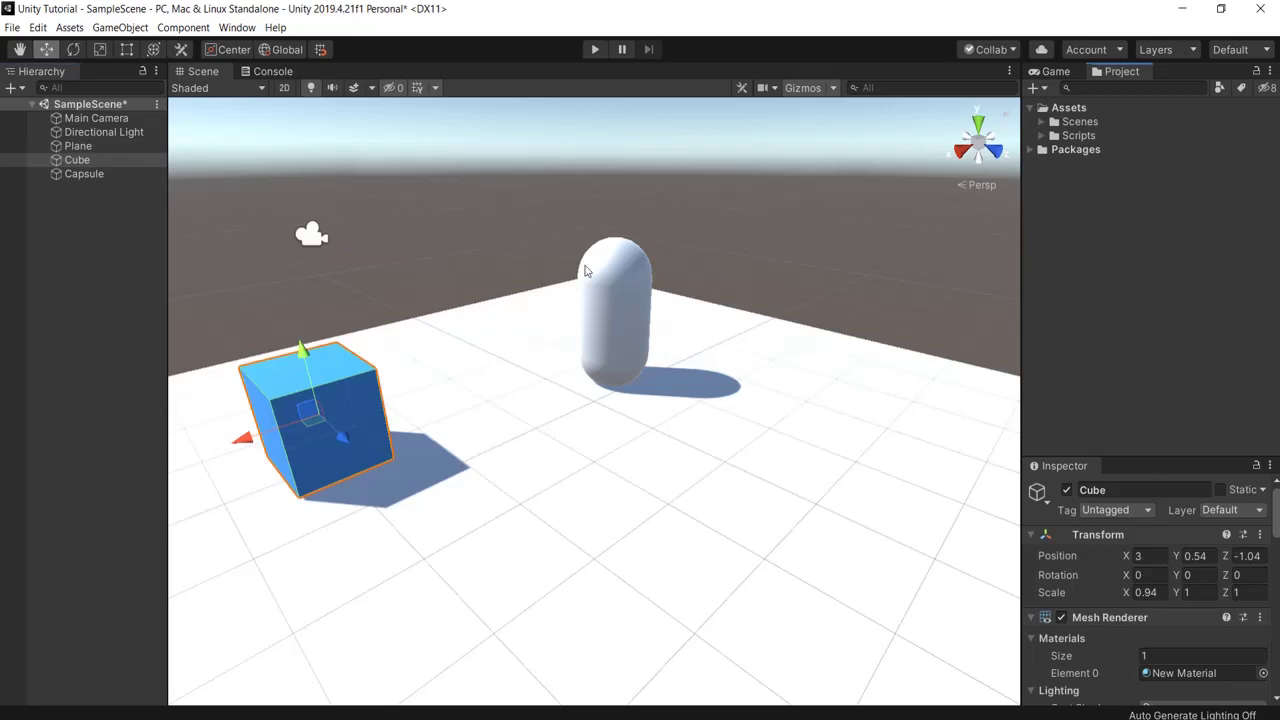
Save the current panel arrangement as a new layout named 'tutorial'
click(224, 29)
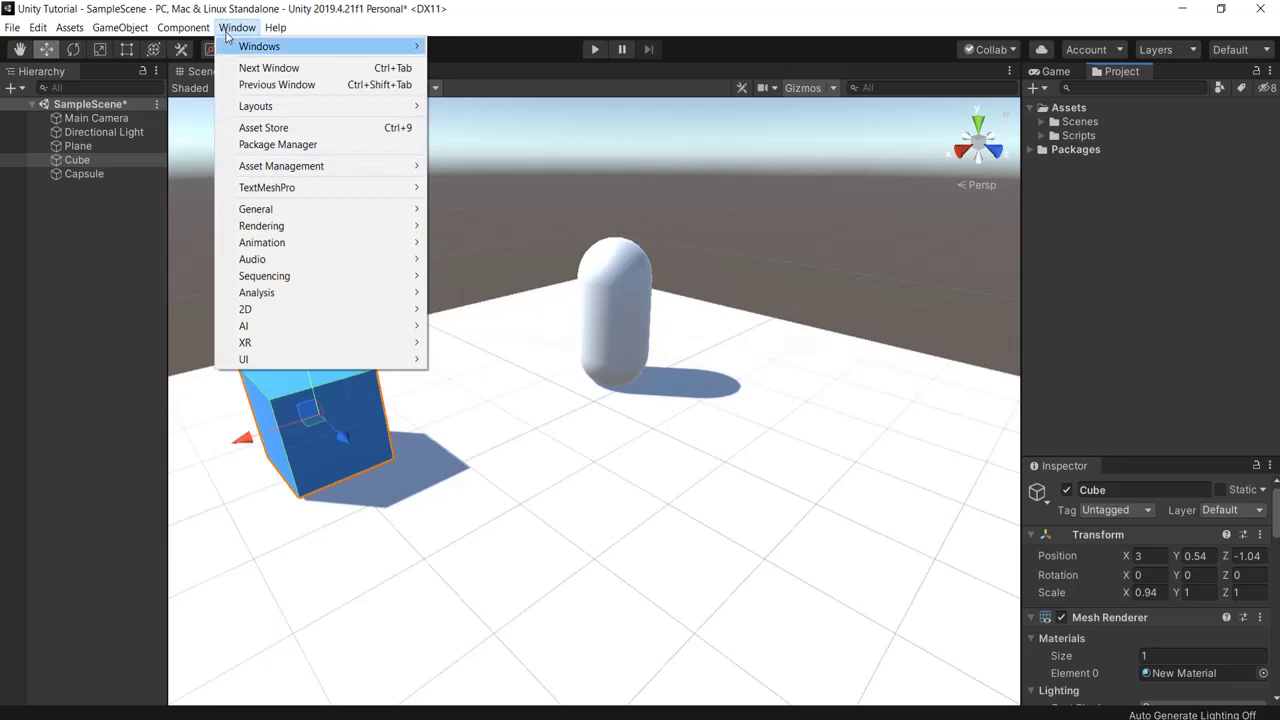
mouse_move(267, 108)
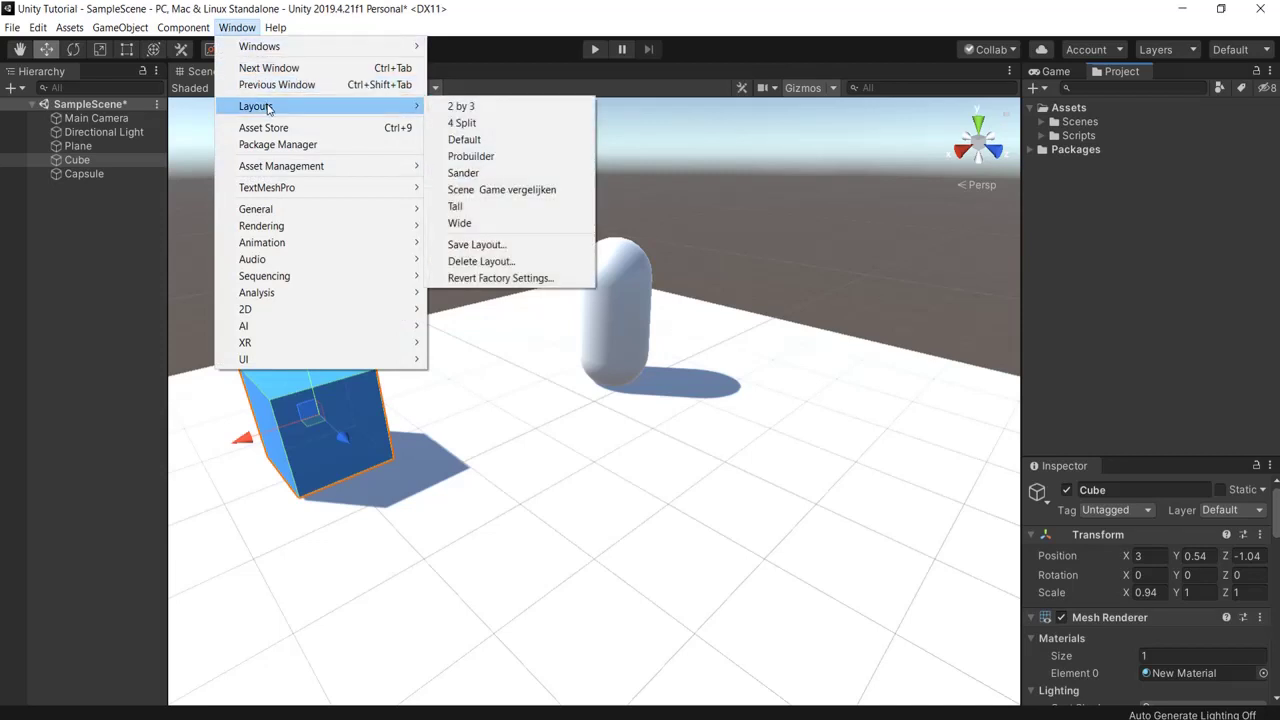
click(492, 249)
text(tutorial)
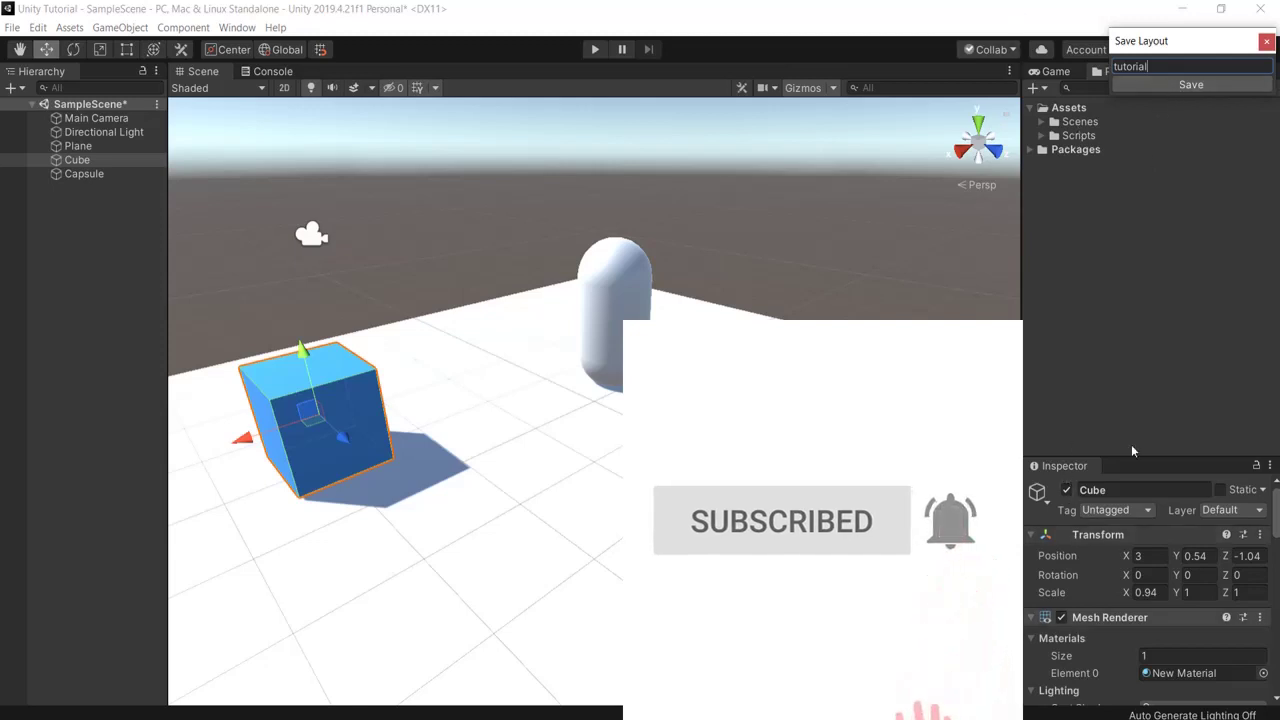
click(1168, 83)
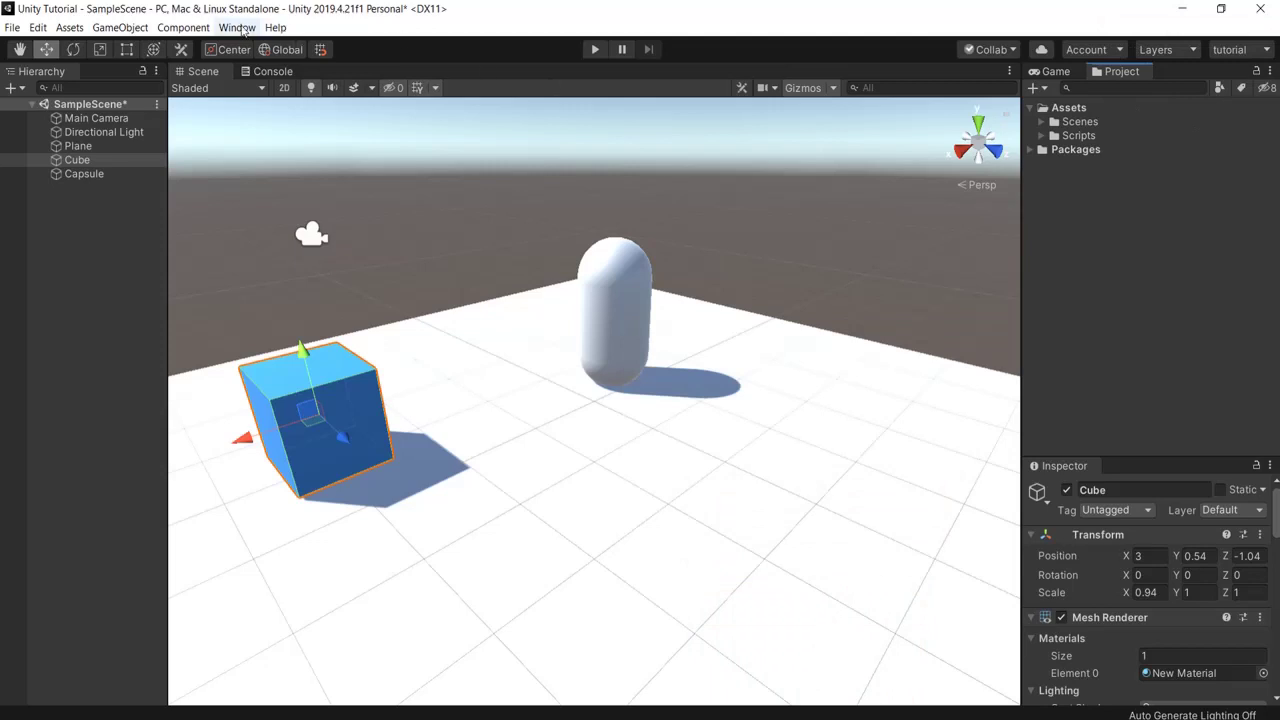
drag(42, 74, 331, 75)
click(104, 71)
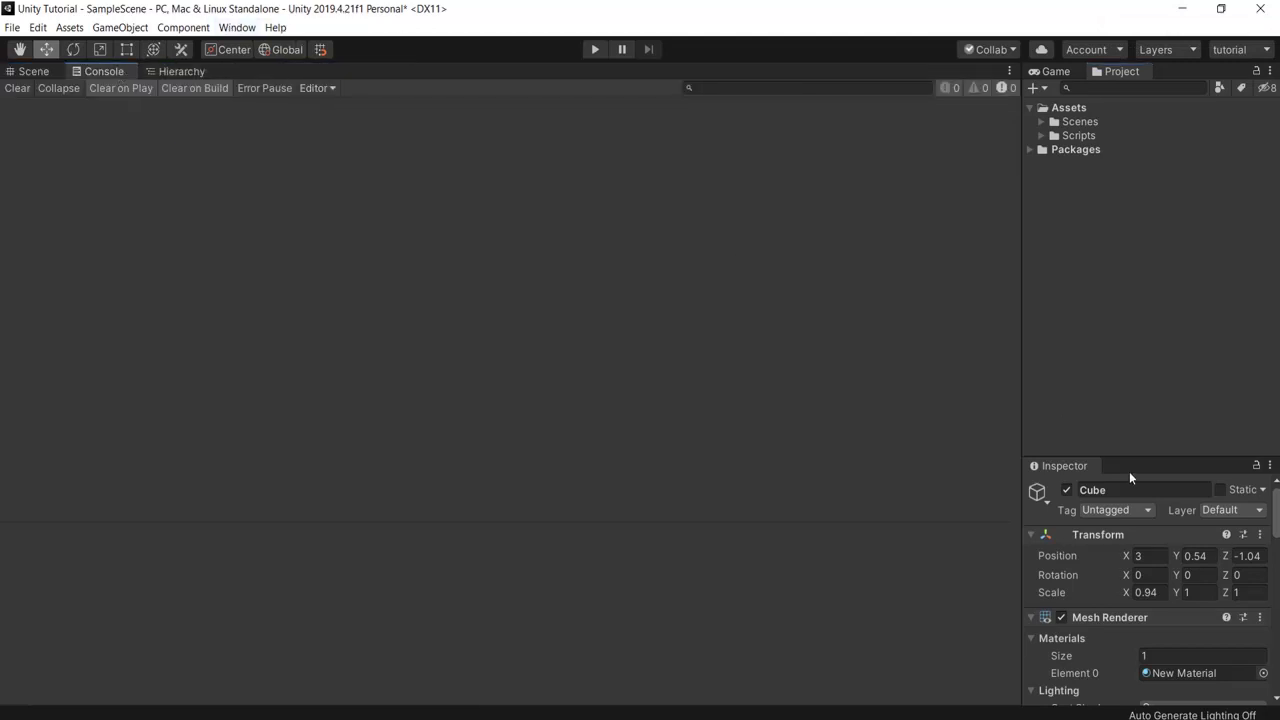
drag(1064, 466, 403, 82)
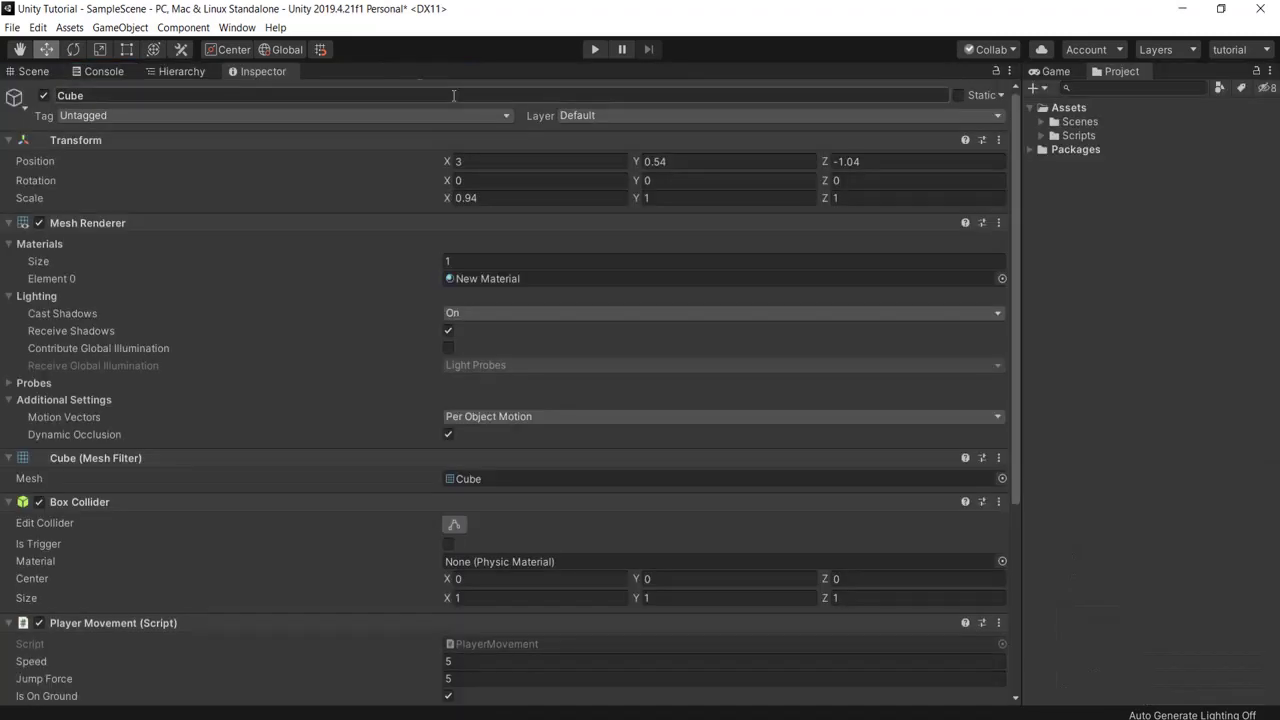
click(90, 72)
click(40, 72)
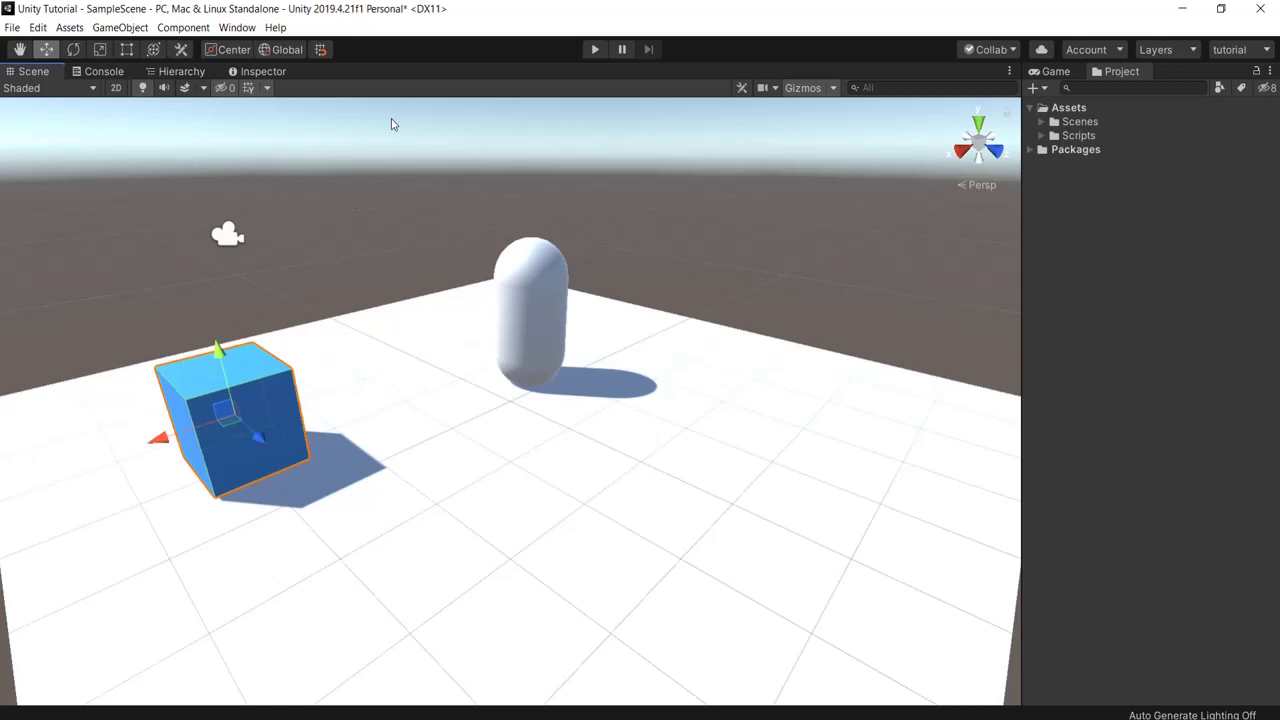
click(237, 27)
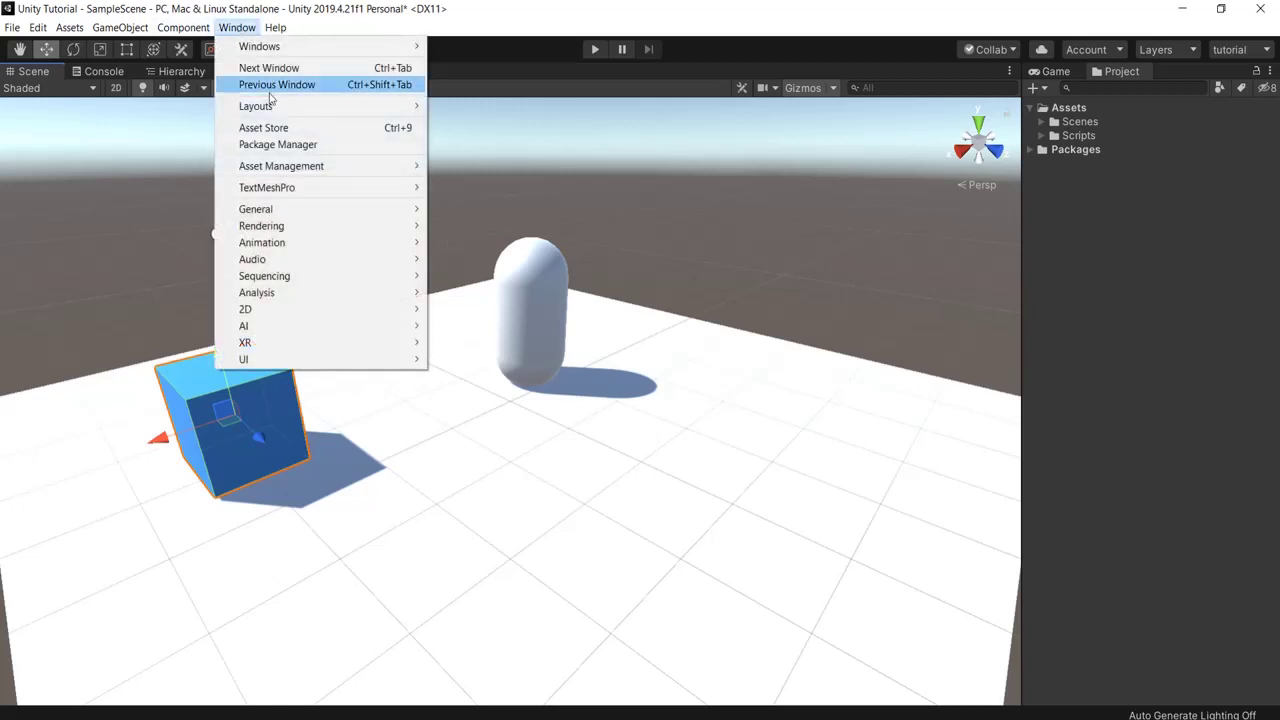
mouse_move(268, 105)
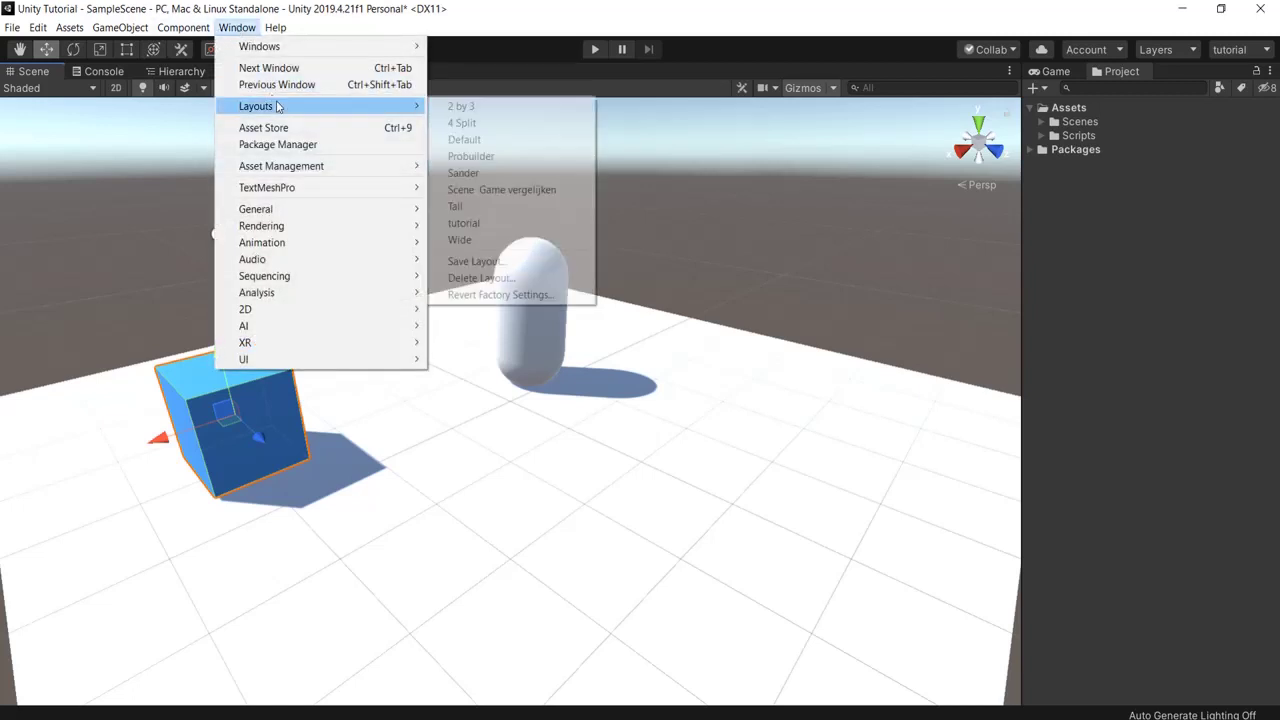
click(462, 225)
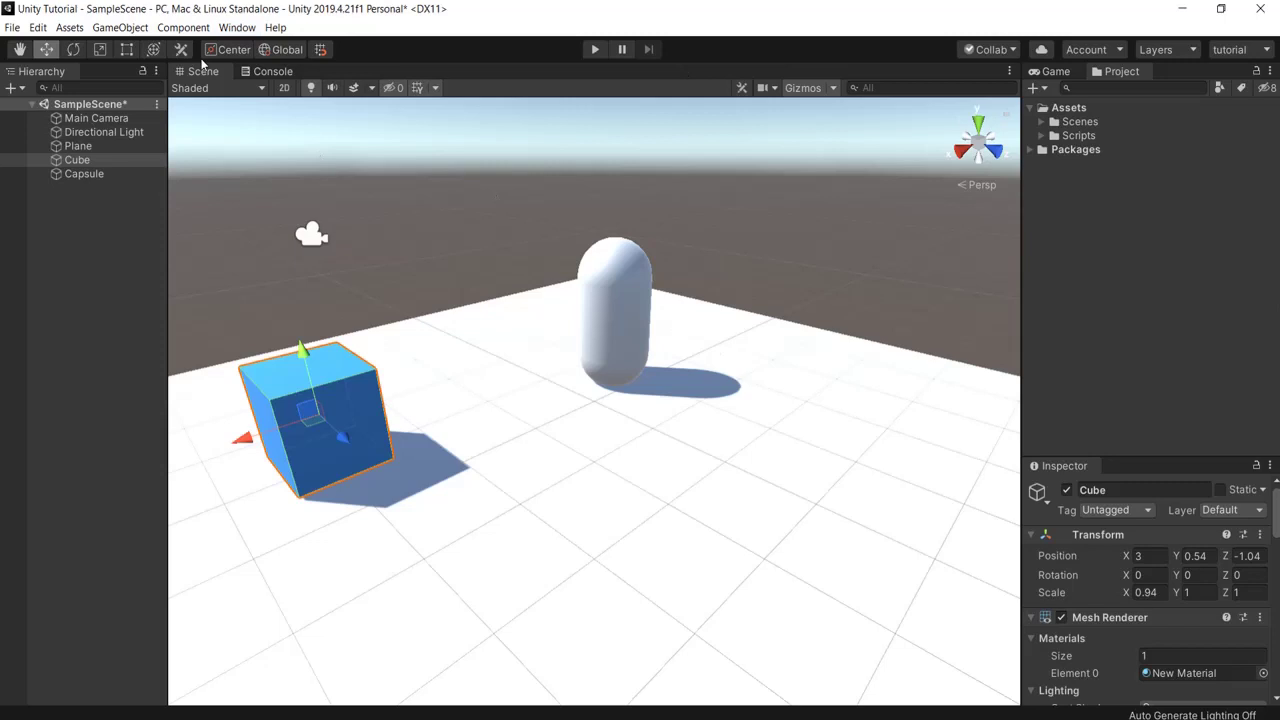
Apply the Default layout, then switch to the saved Sander layout
click(242, 28)
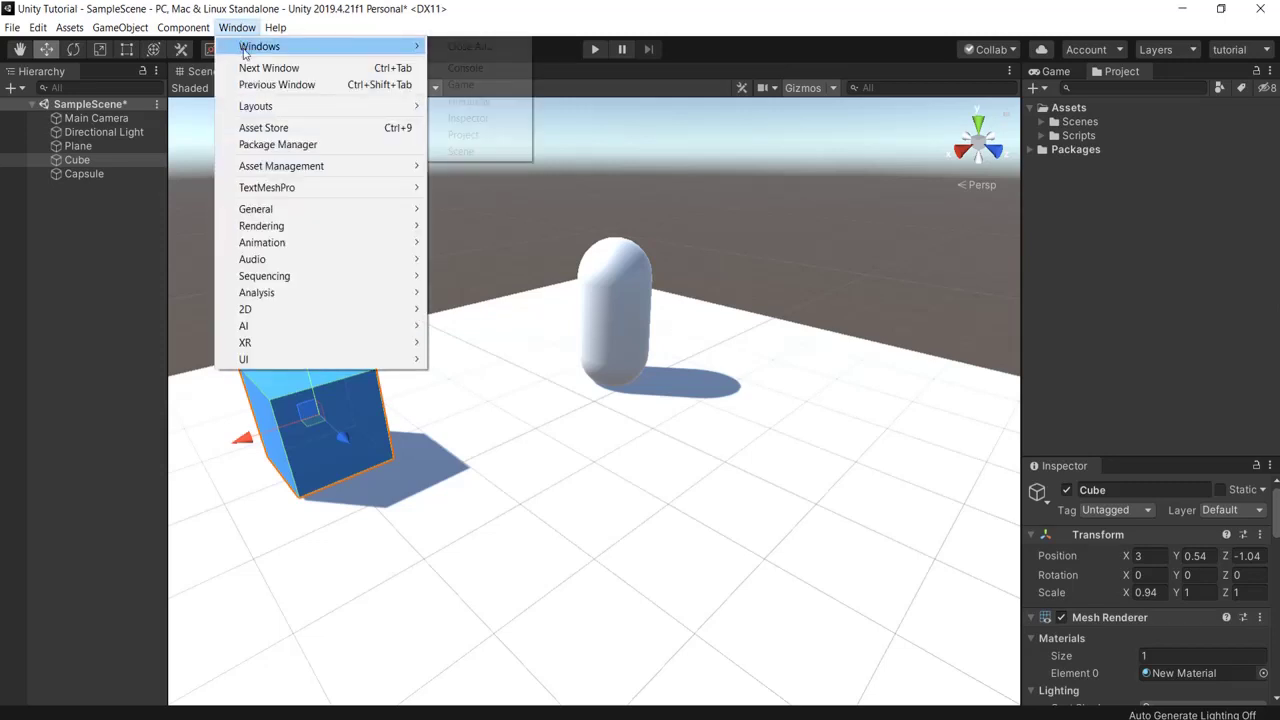
mouse_move(269, 108)
click(462, 139)
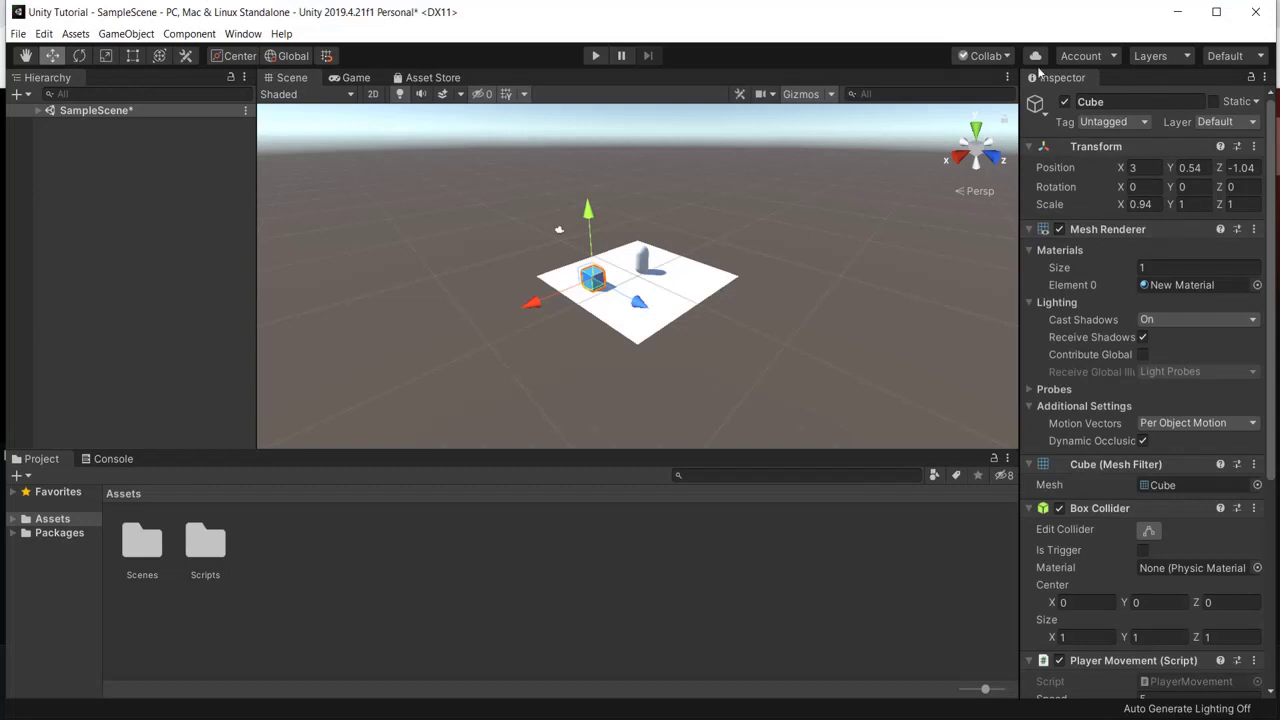
click(238, 34)
mouse_move(263, 119)
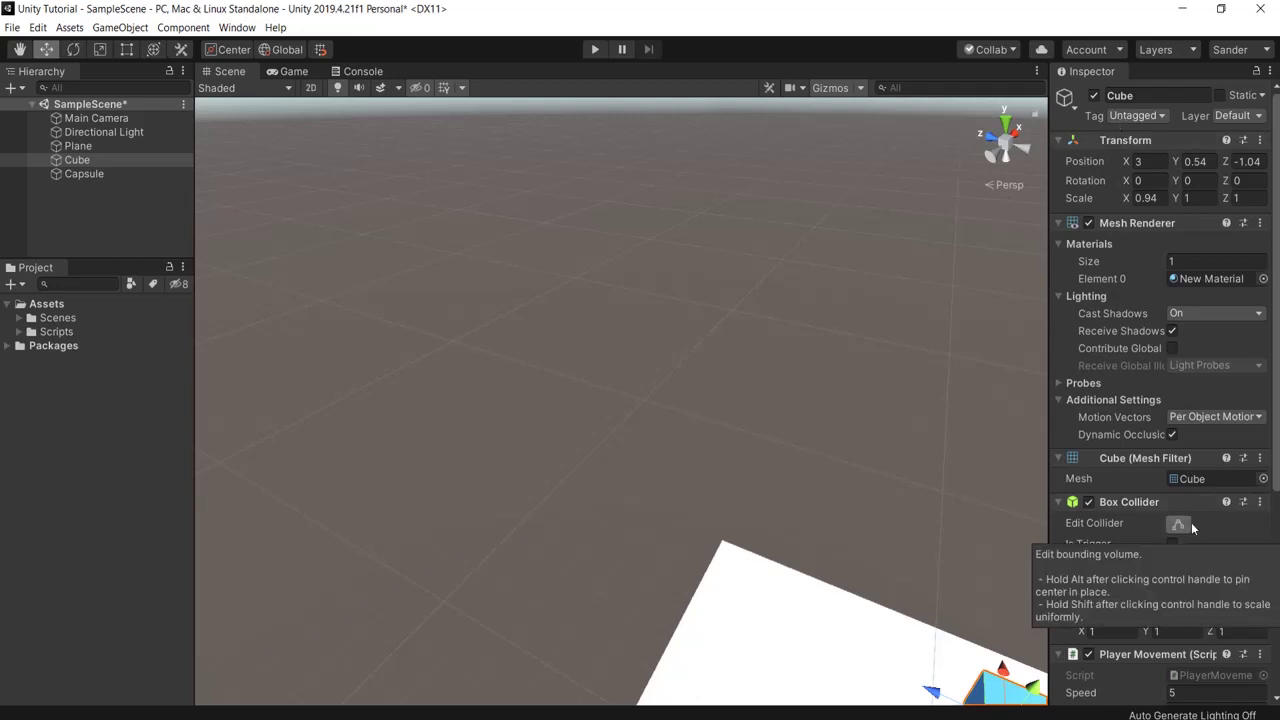
Flip between the Game and Scene views, ending on Scene
click(290, 73)
click(237, 75)
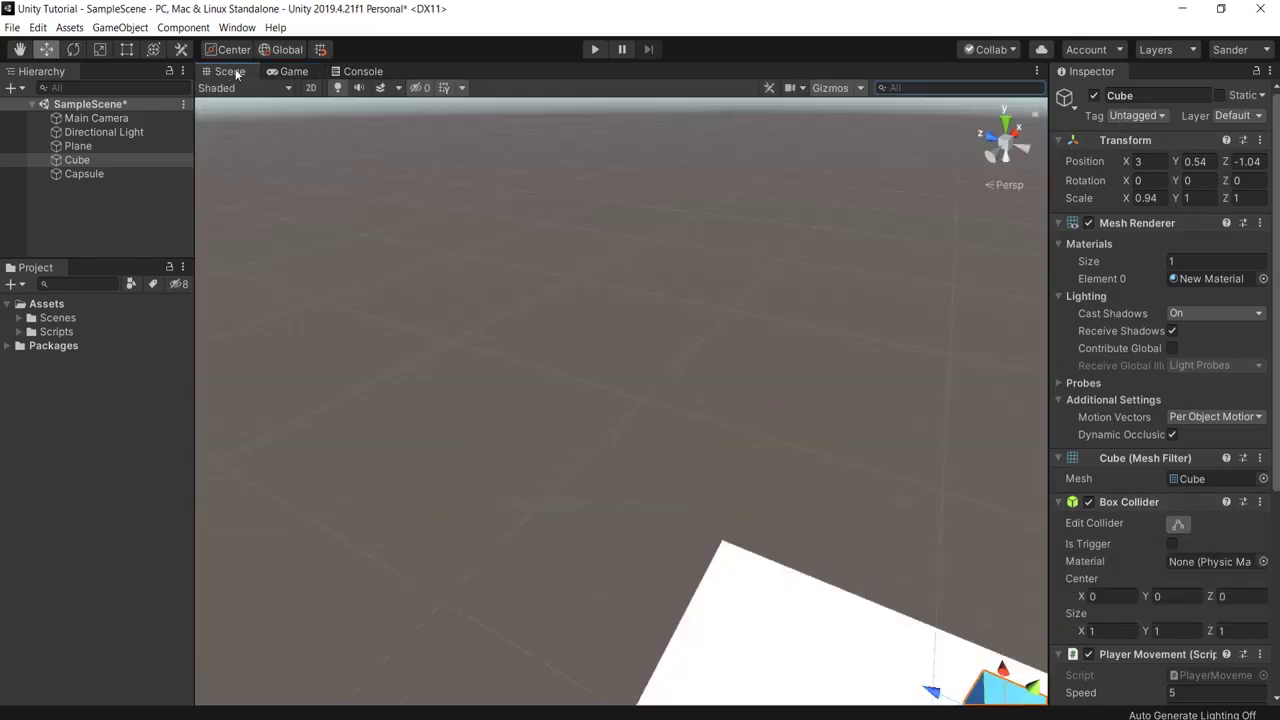
click(291, 70)
click(229, 72)
Try the 4 Split layout, then return to the Default layout
click(228, 31)
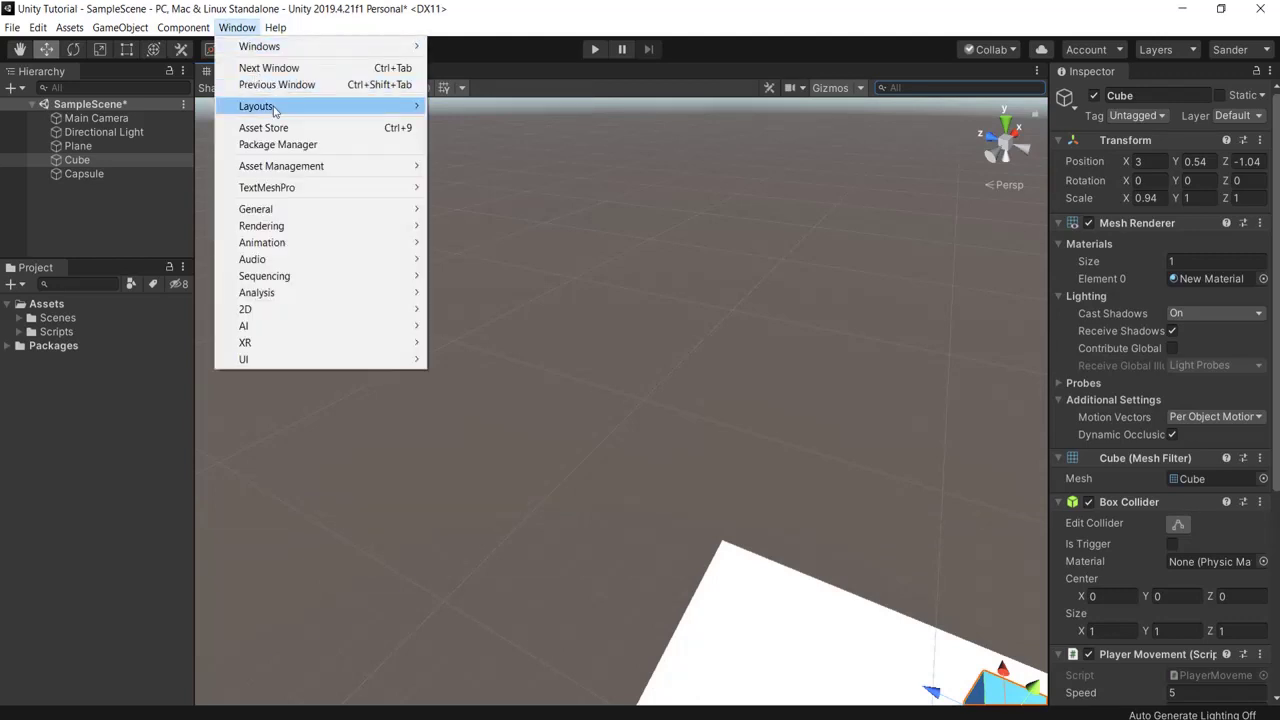
mouse_move(290, 106)
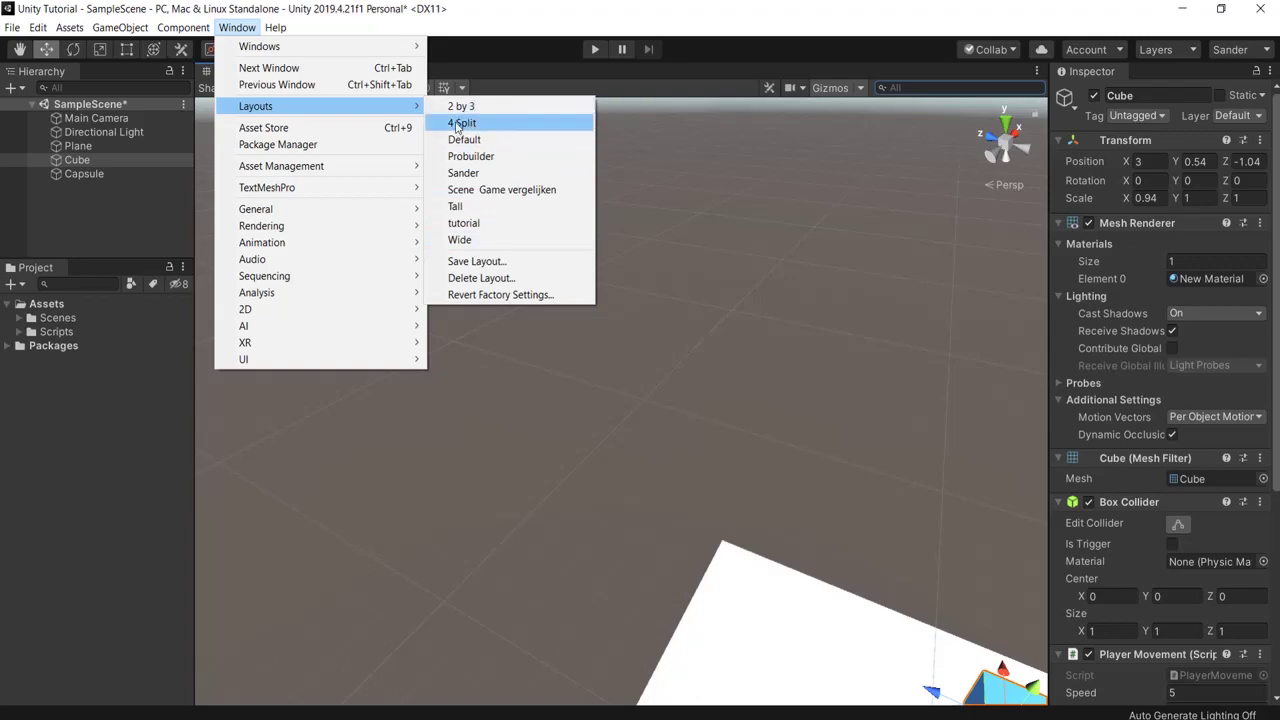
click(457, 123)
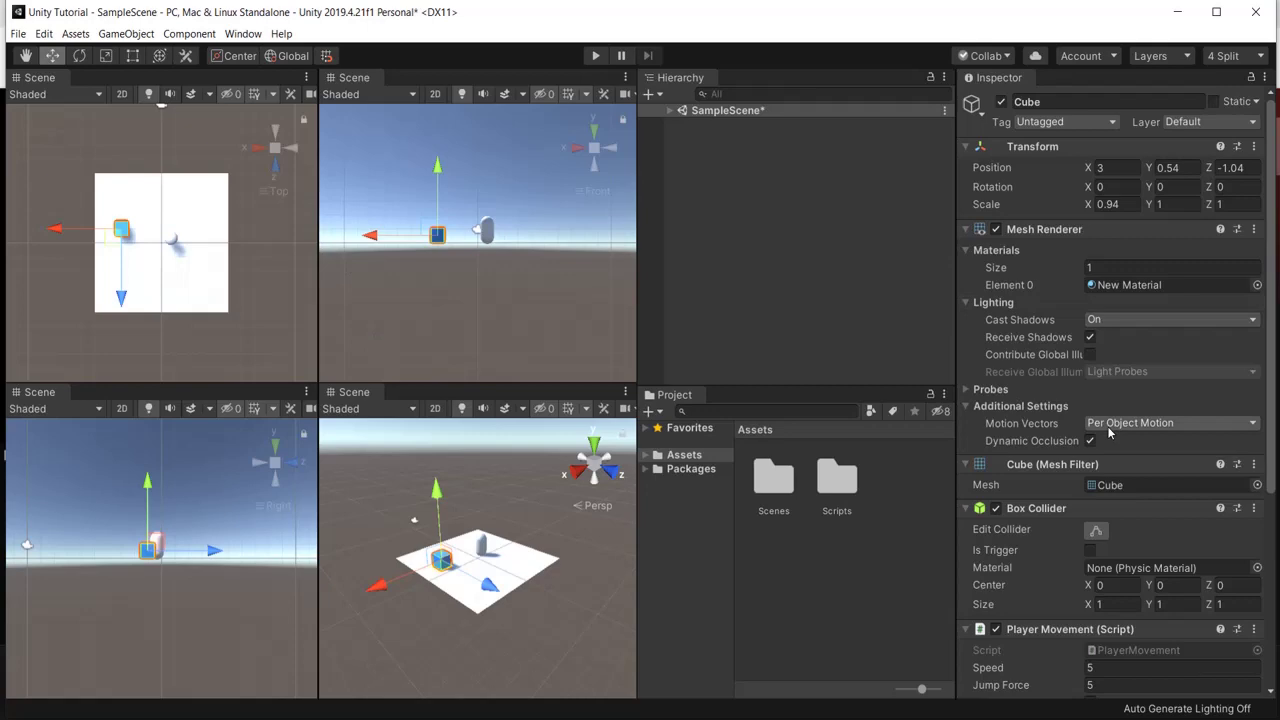
click(227, 36)
mouse_move(300, 112)
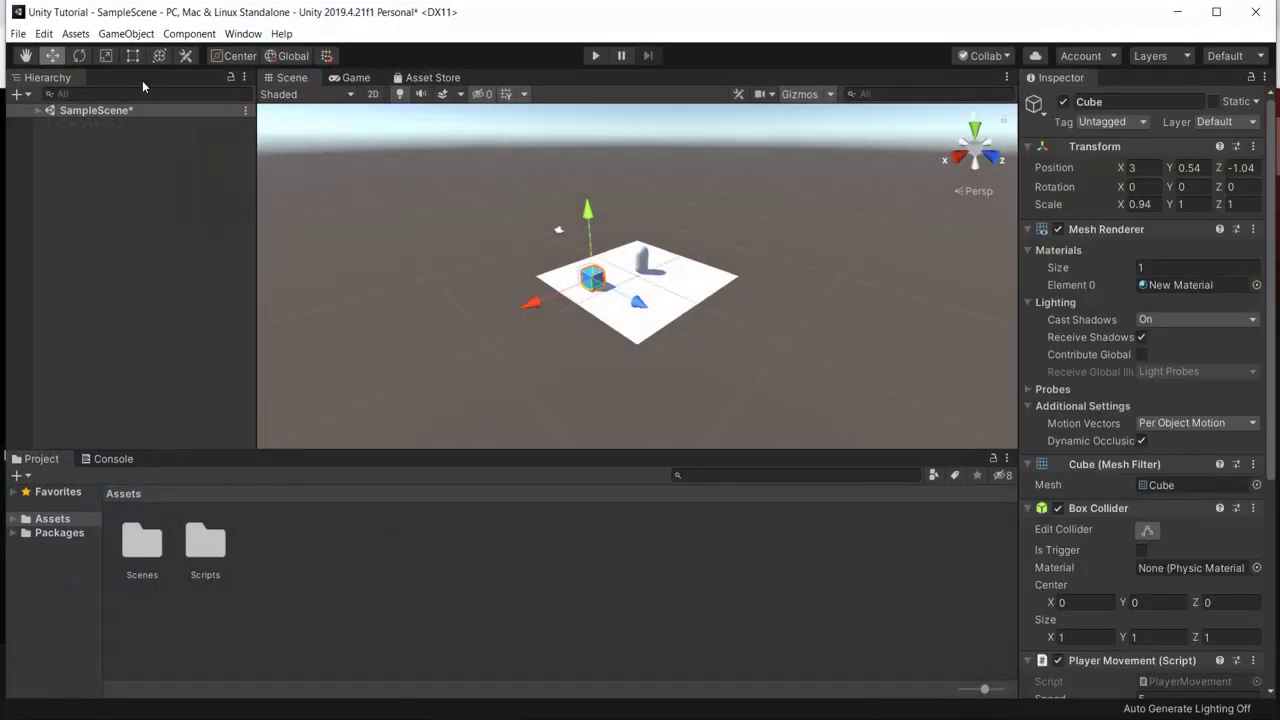
right_click(355, 80)
click(375, 77)
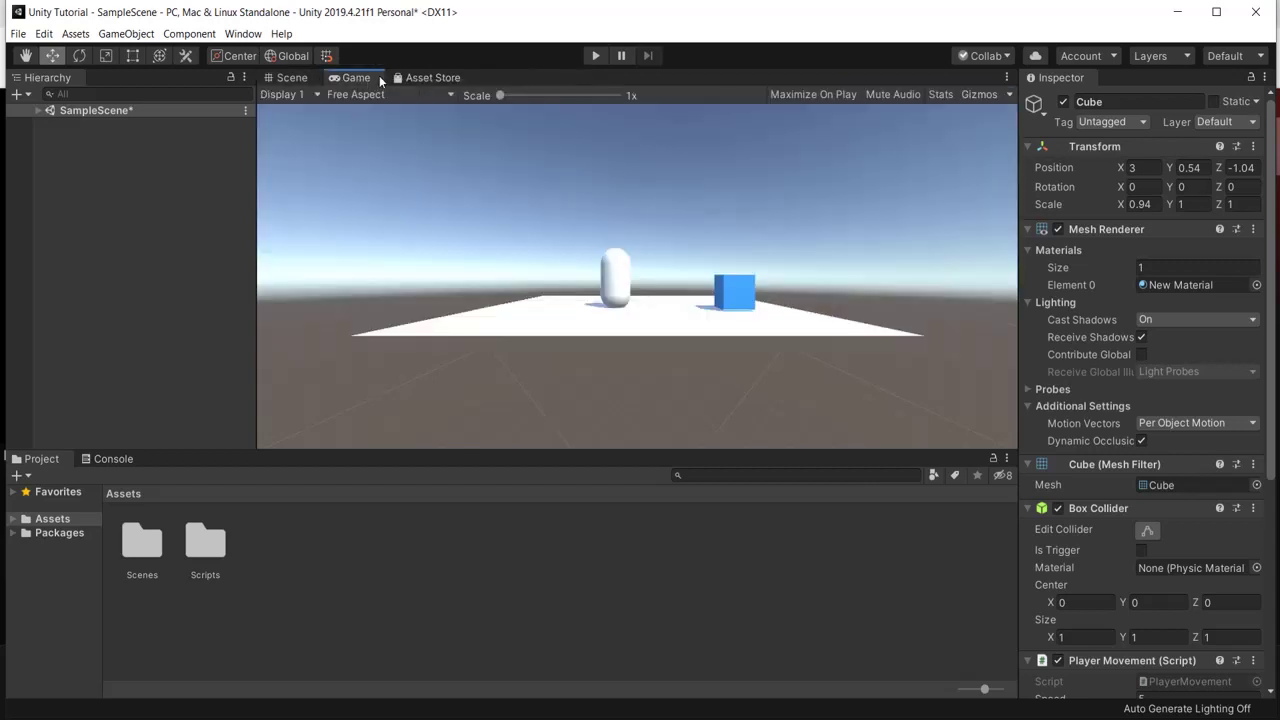
click(427, 77)
click(355, 77)
click(300, 80)
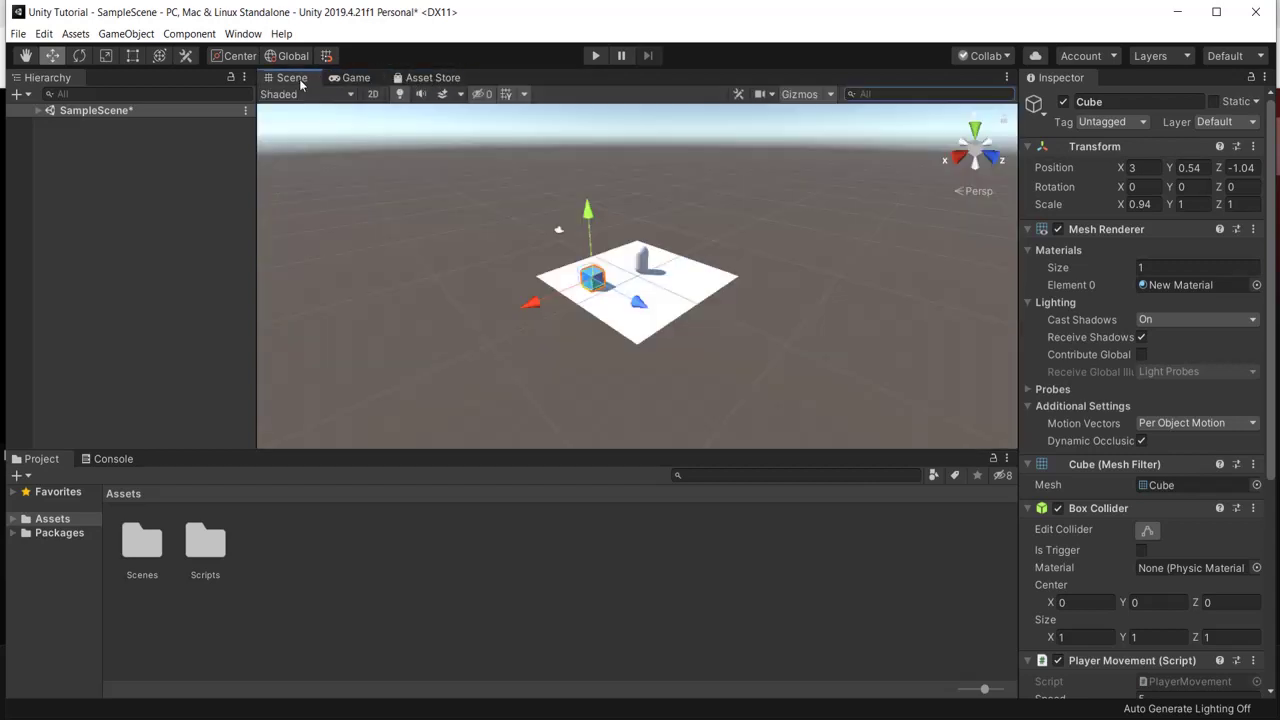